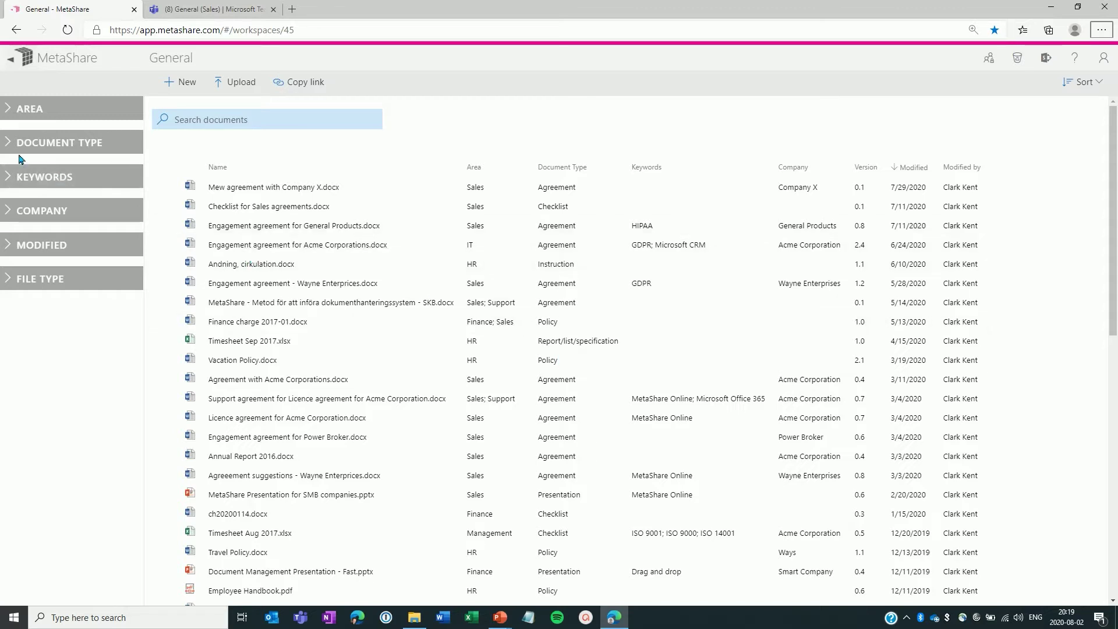
Step: Filter the General workspace documents by Area Sales, Document Type Agreement and Keywords GDPR
left_click(38, 116)
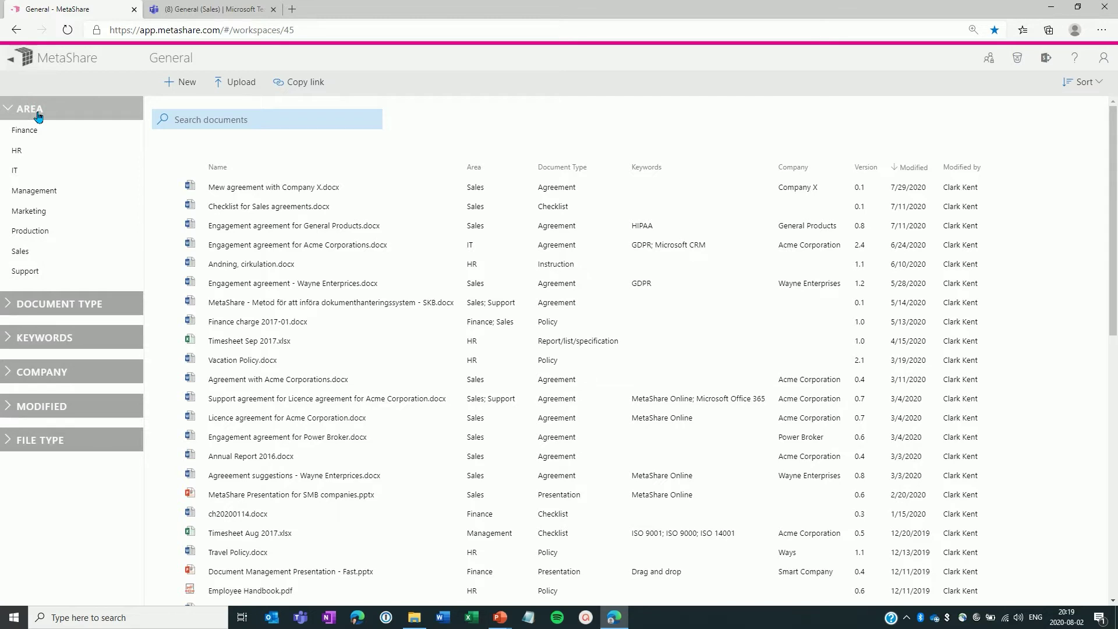
left_click(43, 254)
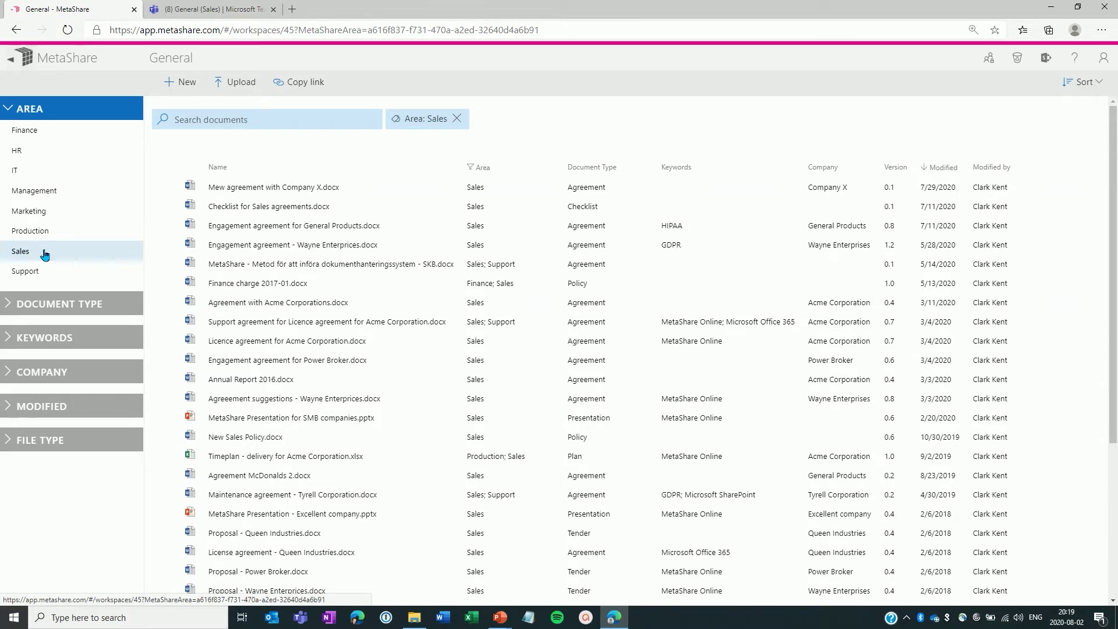
left_click(587, 186)
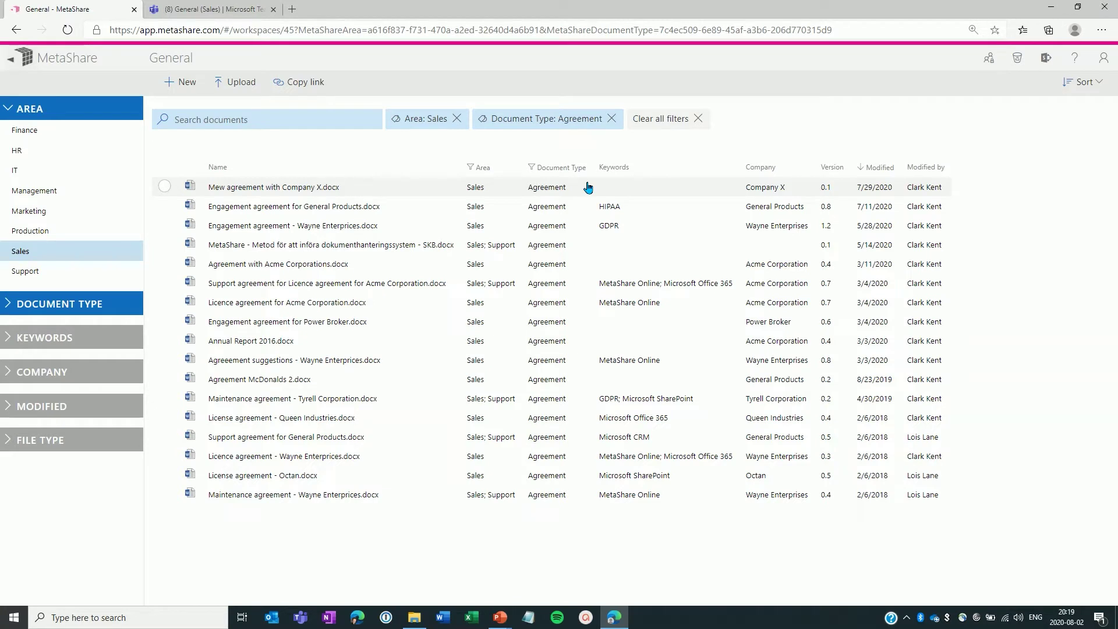
left_click(613, 229)
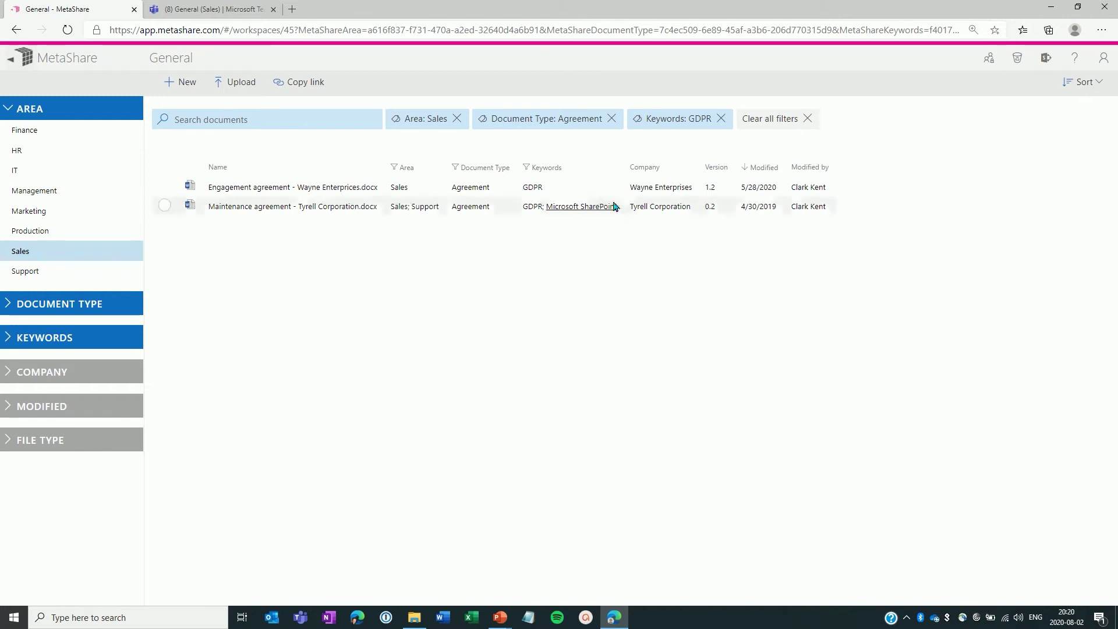
Step: Clear all filters and search the General workspace documents for "Acme agreement"
left_click(777, 124)
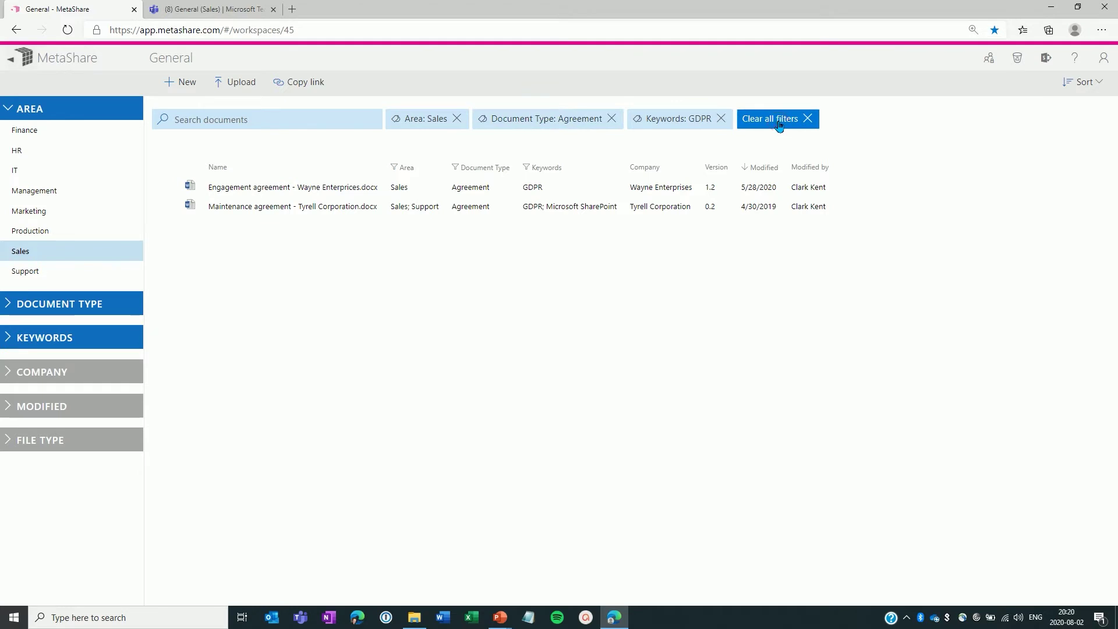
left_click(285, 118)
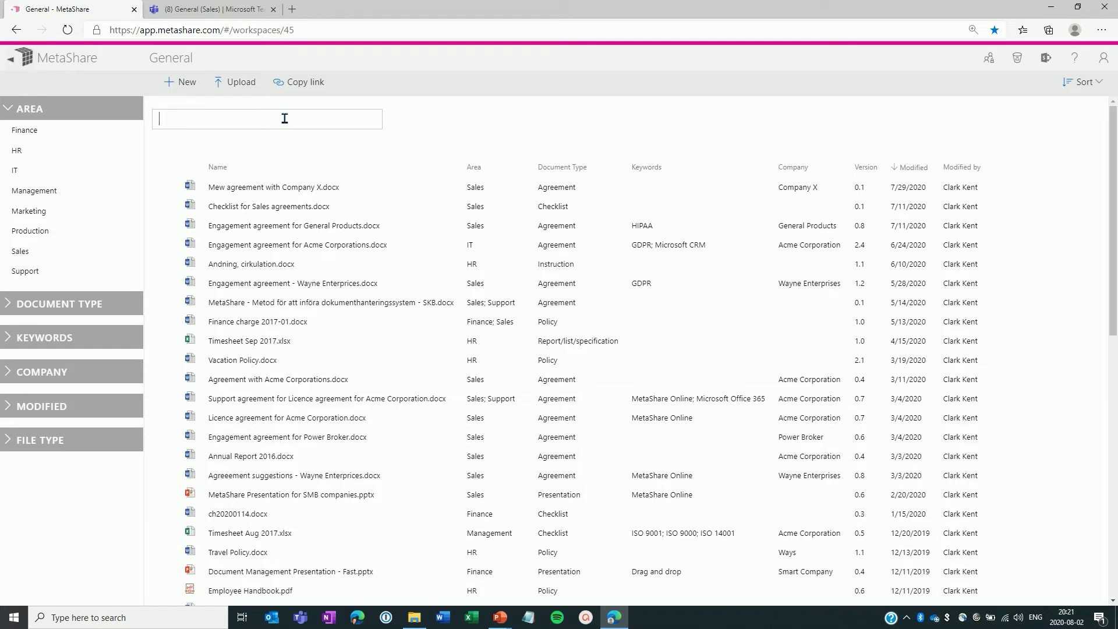
type("Acme agreement")
key("Return")
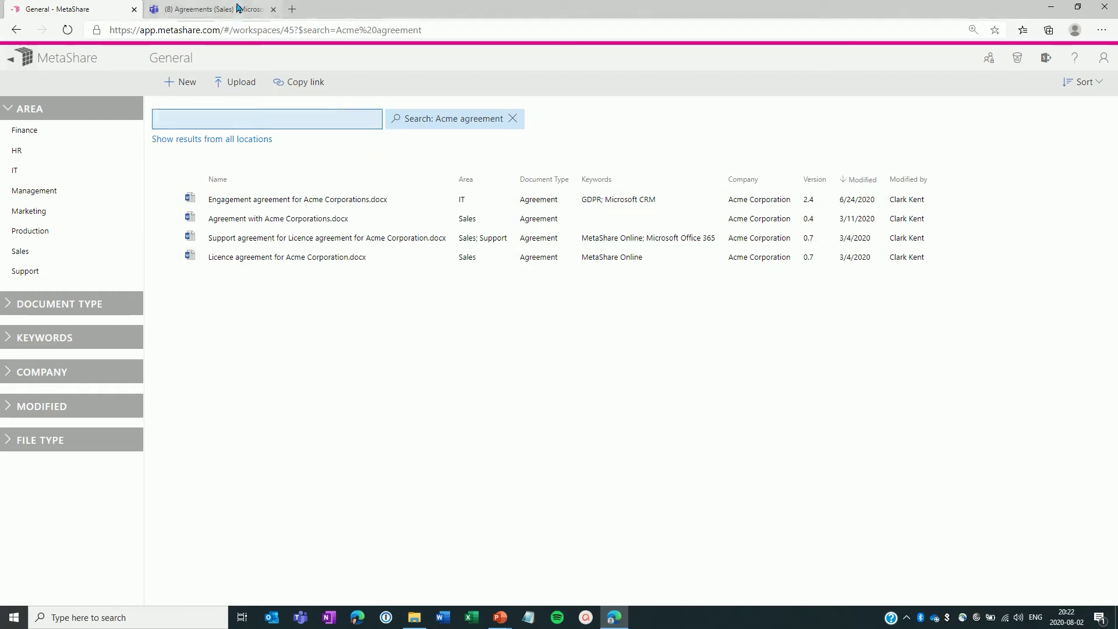
Step: Switch to Microsoft Teams and upload EULA - Product X.docx from the Demo for video folder to Word files in the Agreements channel's files
left_click(237, 8)
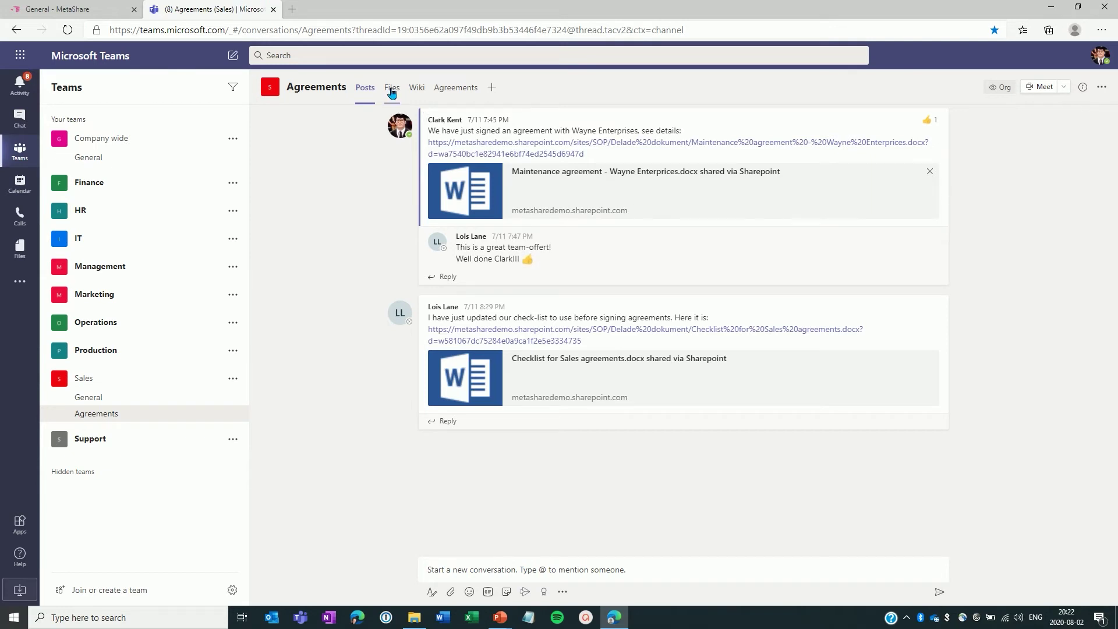
left_click(392, 89)
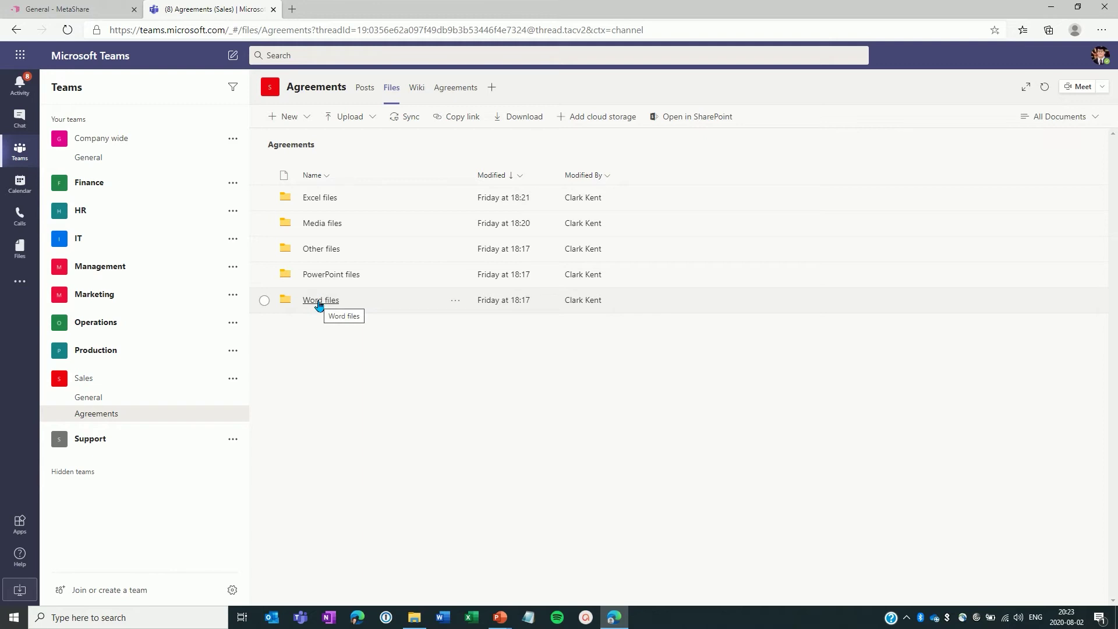
left_click(319, 300)
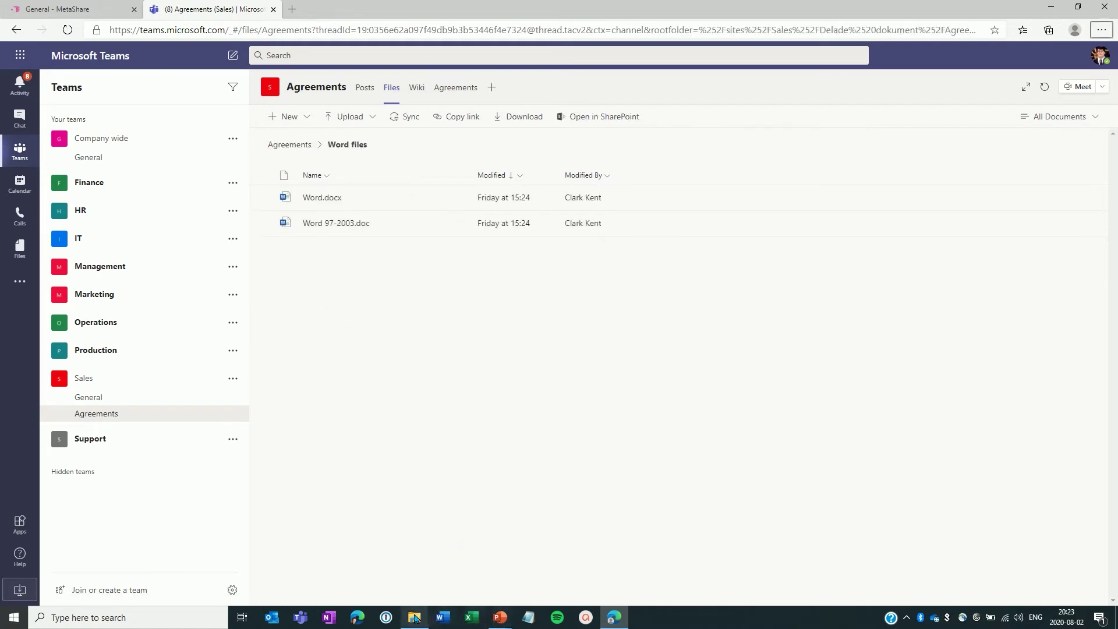
left_click(414, 617)
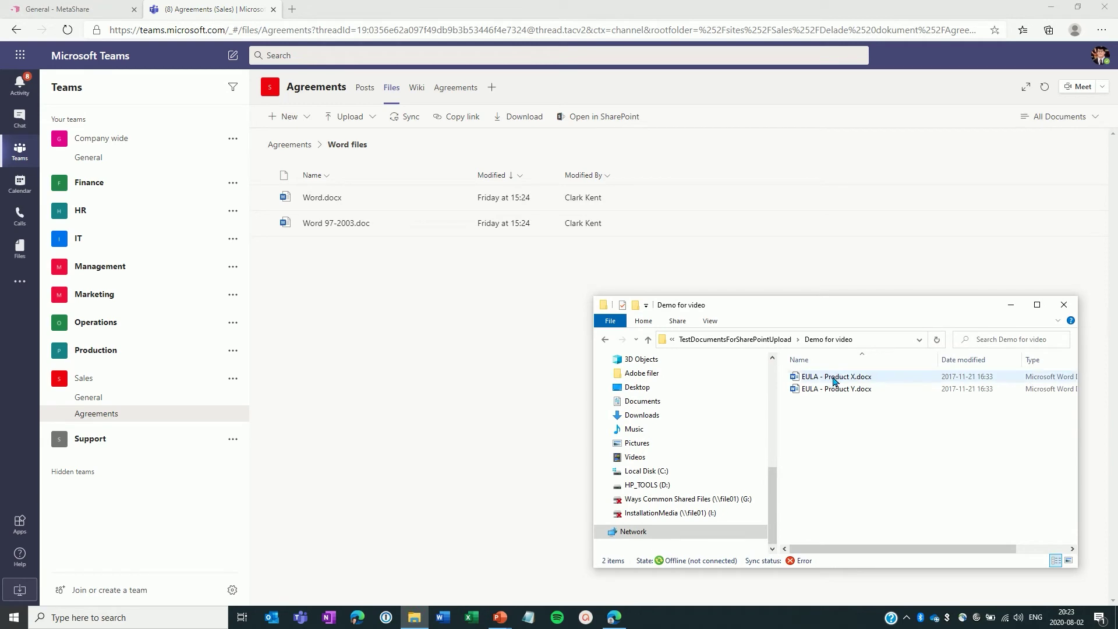
left_click_drag(834, 381, 443, 326)
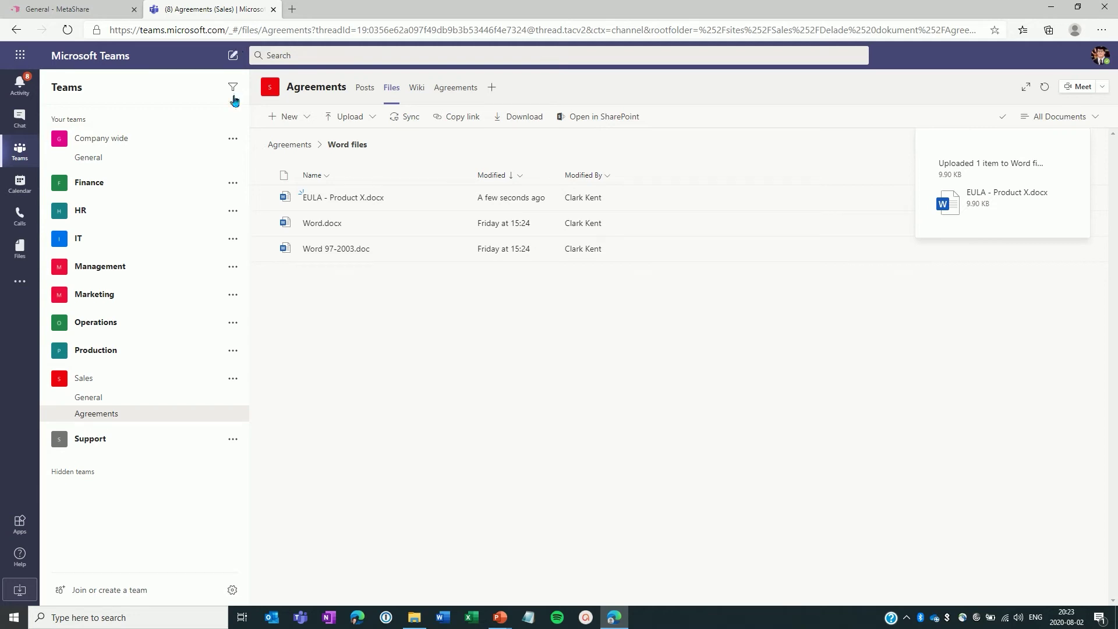
left_click(265, 199)
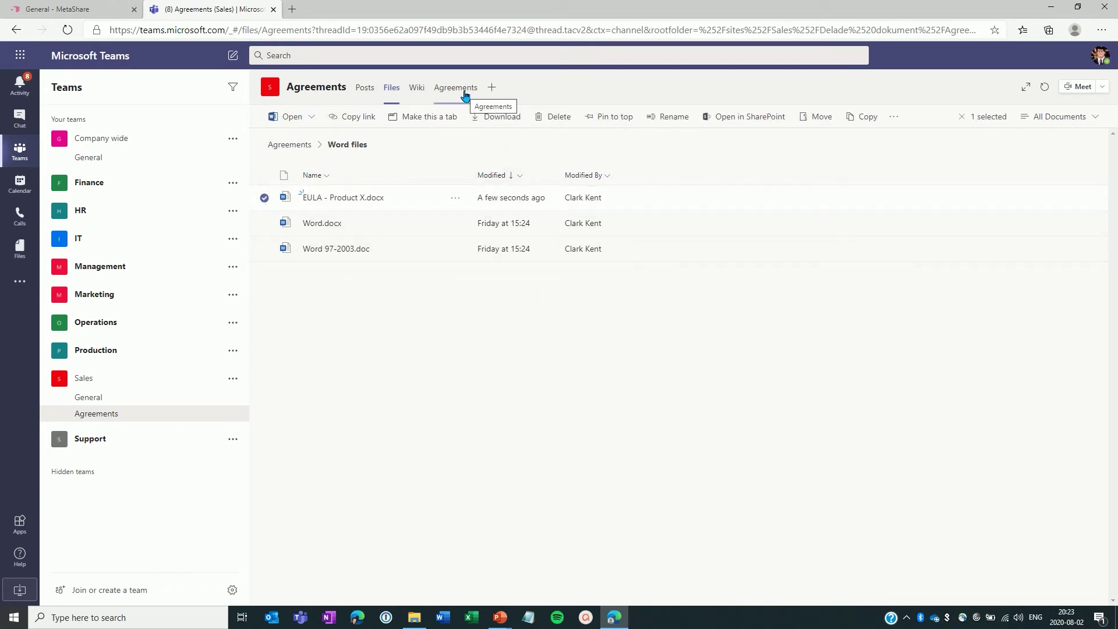
Step: Upload EULA - Product Y.docx to the Agreements channel's MetaShare view, saving it with Area Sales and Document Type Agreement
left_click(465, 93)
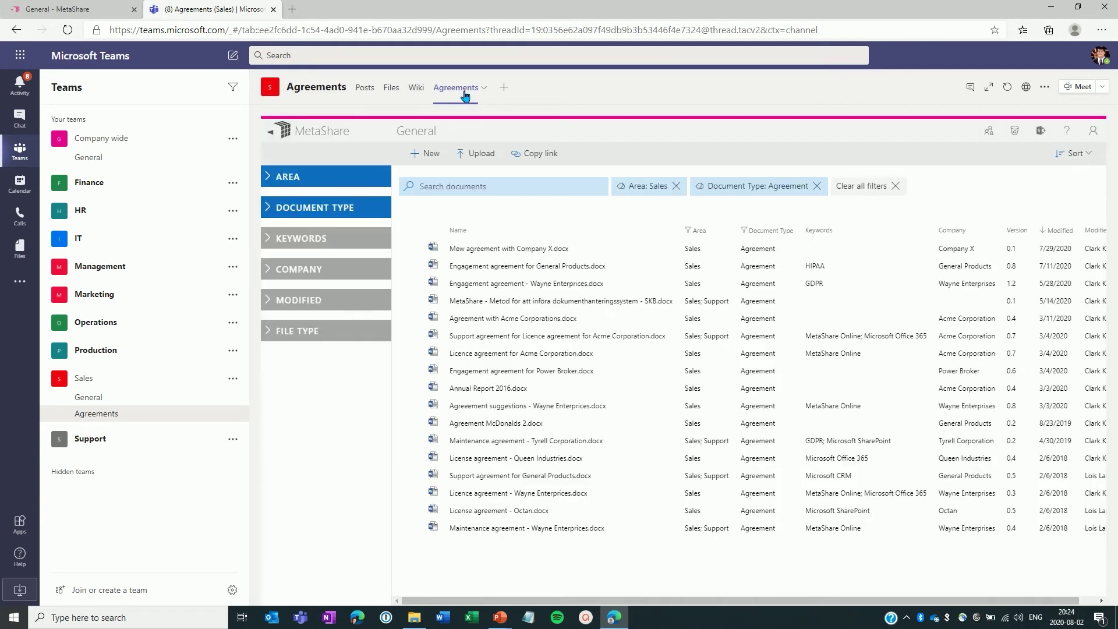
key("alt+Tab")
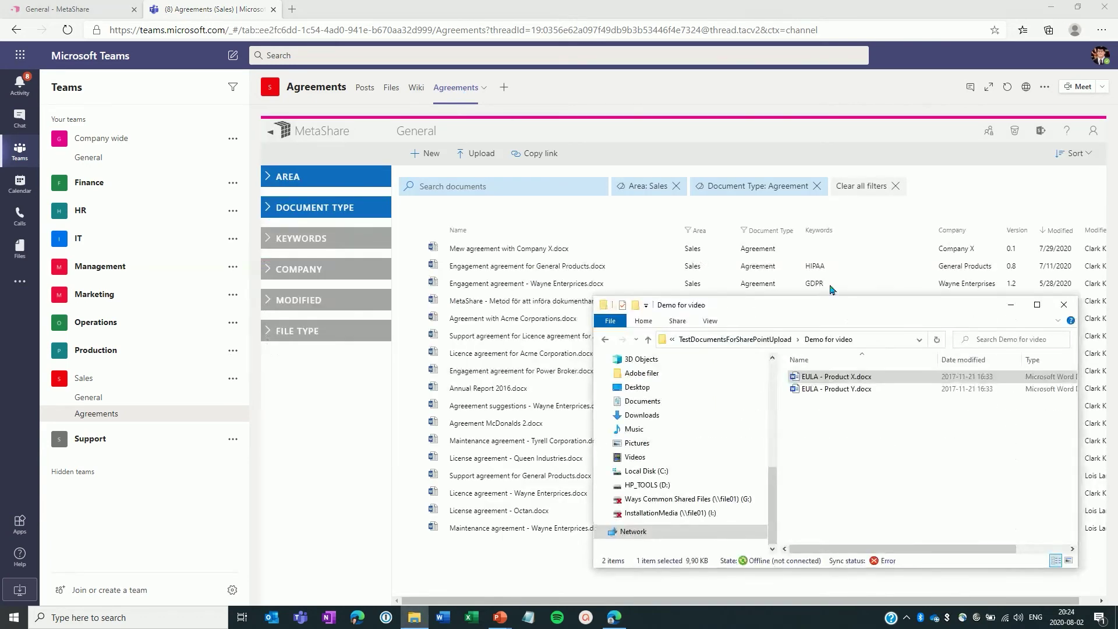
left_click_drag(834, 389, 486, 322)
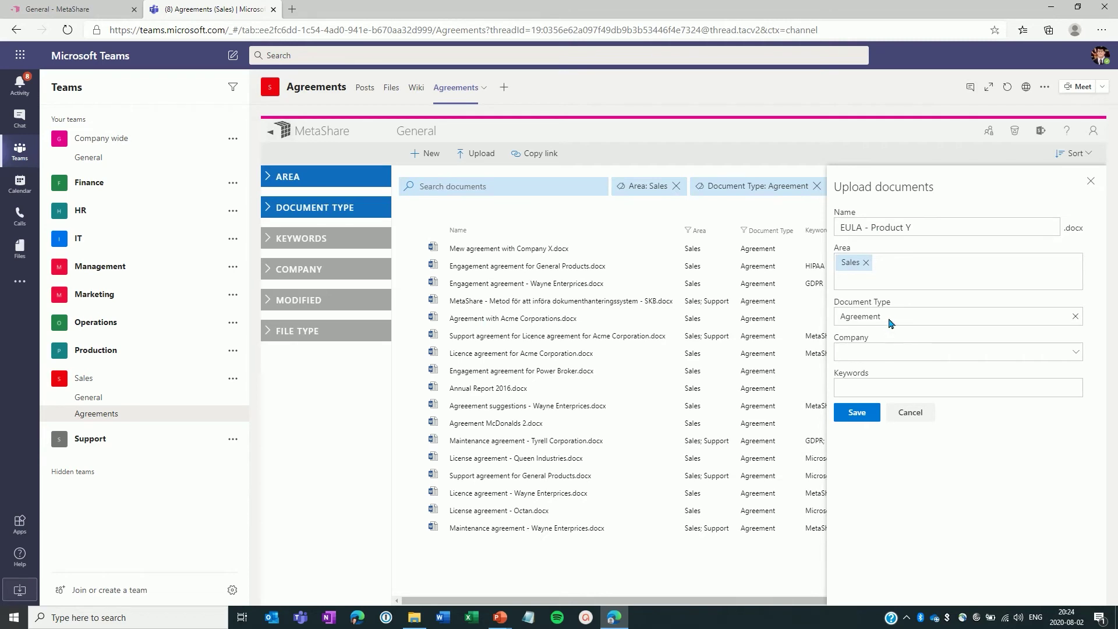
left_click(857, 413)
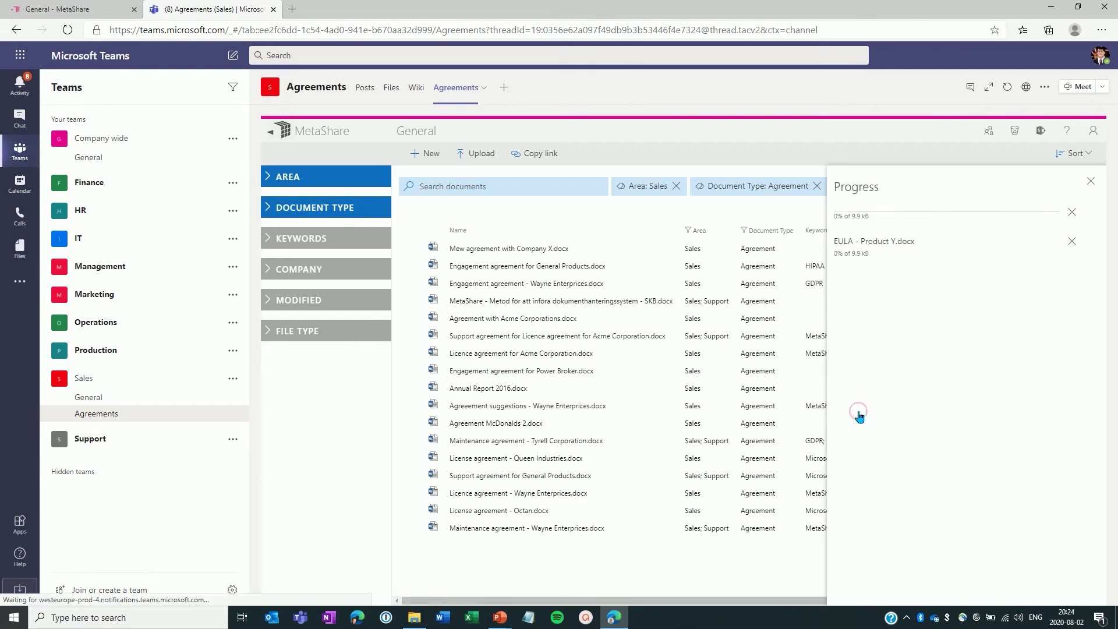
Step: Compare the files of the Company wide team's General channel with the documents in the MetaShare General workspace
left_click(116, 159)
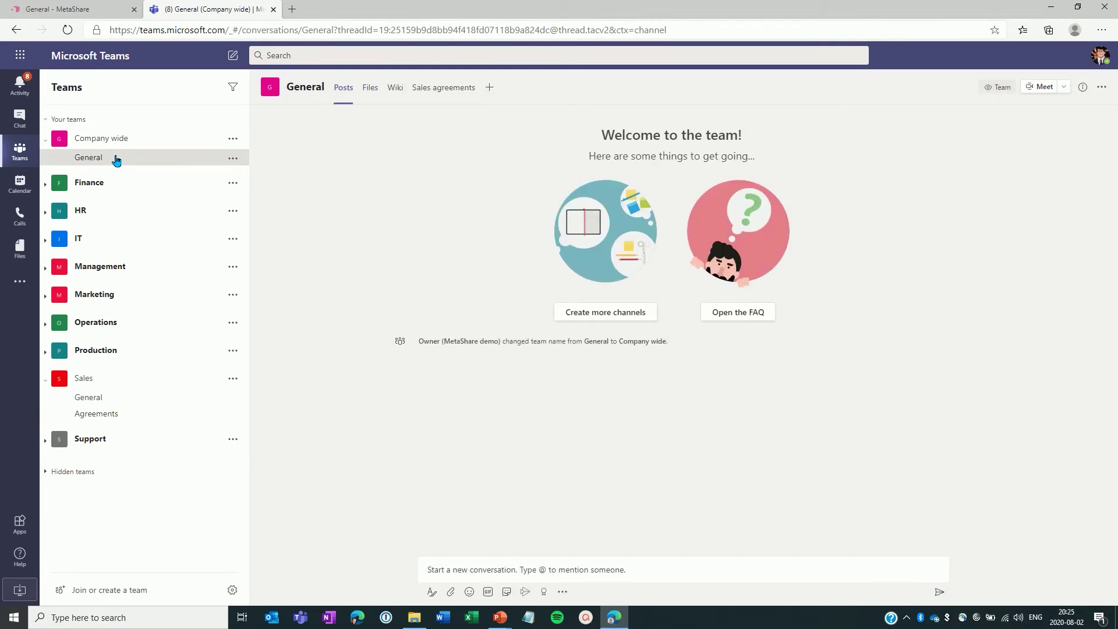
left_click(368, 90)
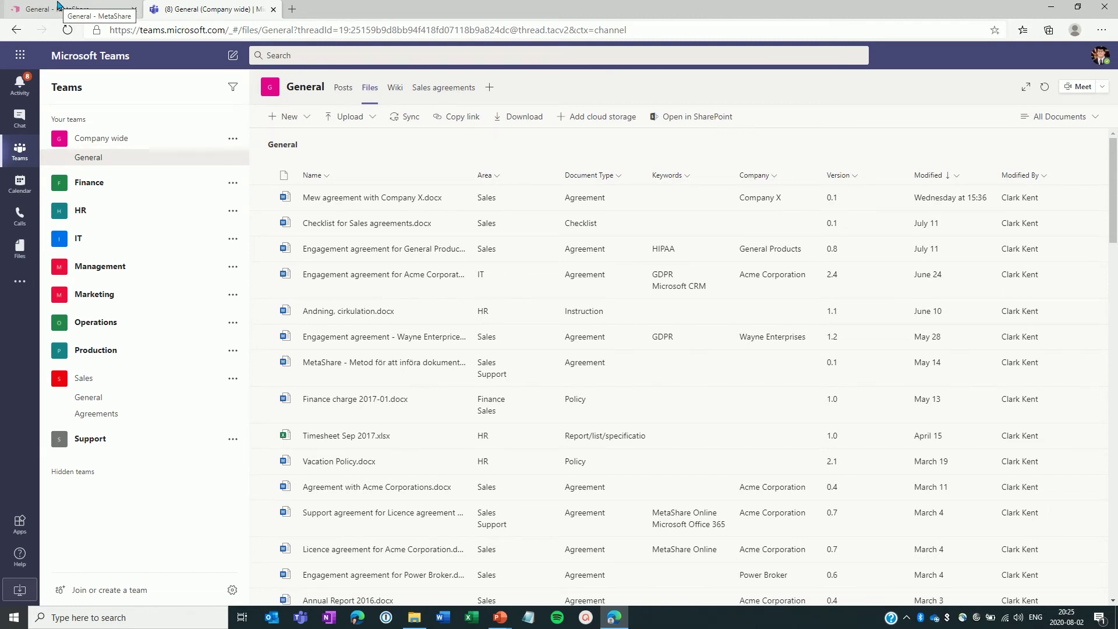
left_click(58, 7)
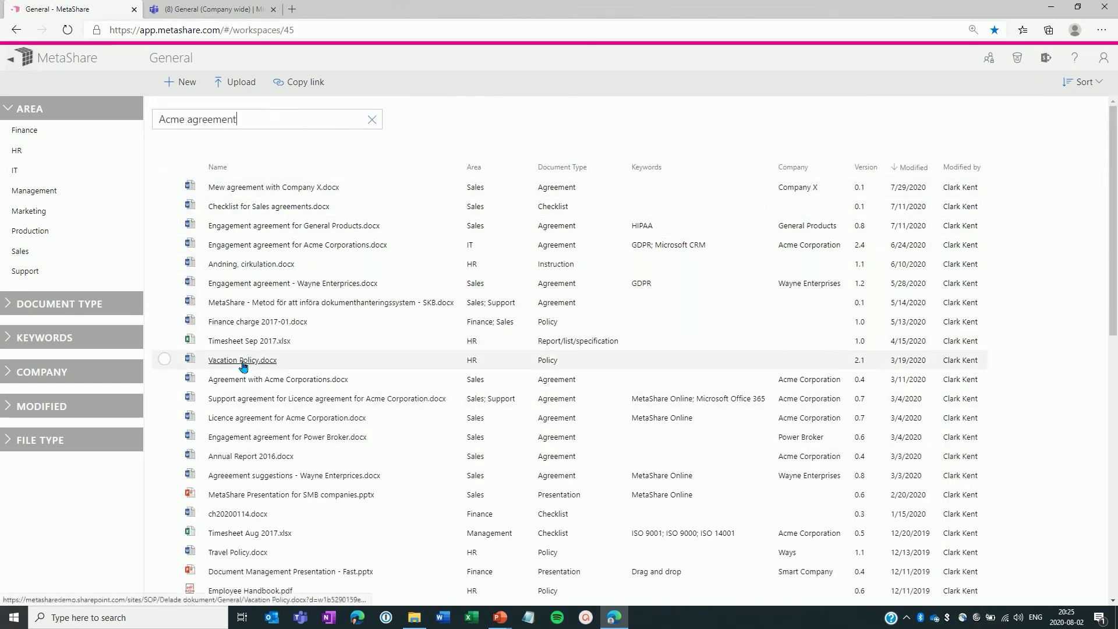
left_click(208, 10)
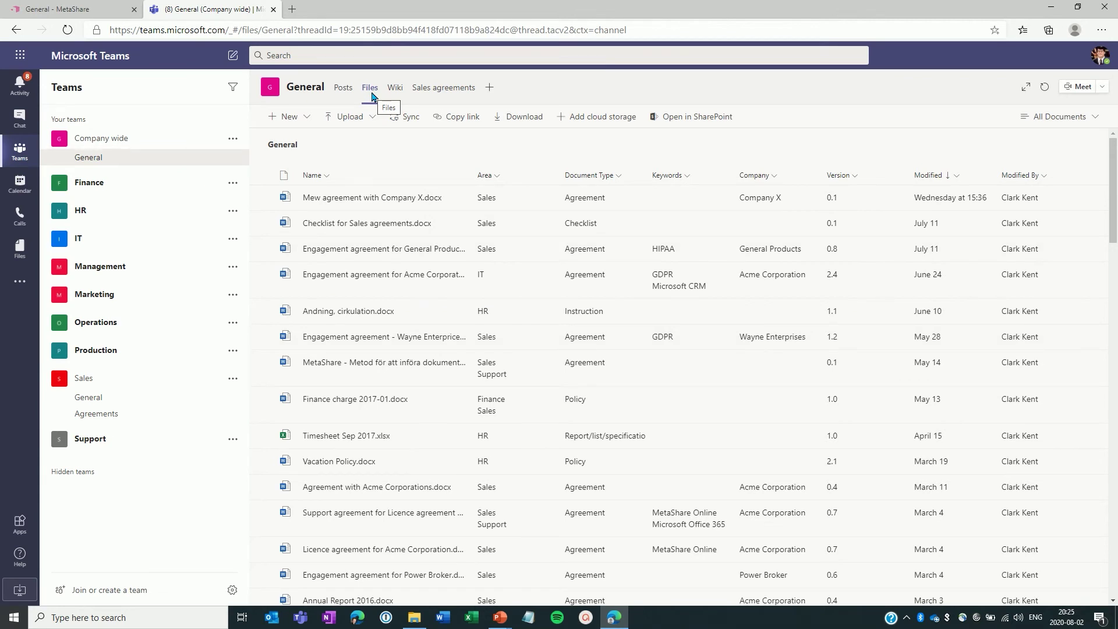
Step: Upload EULA - Product X.docx from the Demo for video folder to the Company wide team's General channel files
key("alt+Tab")
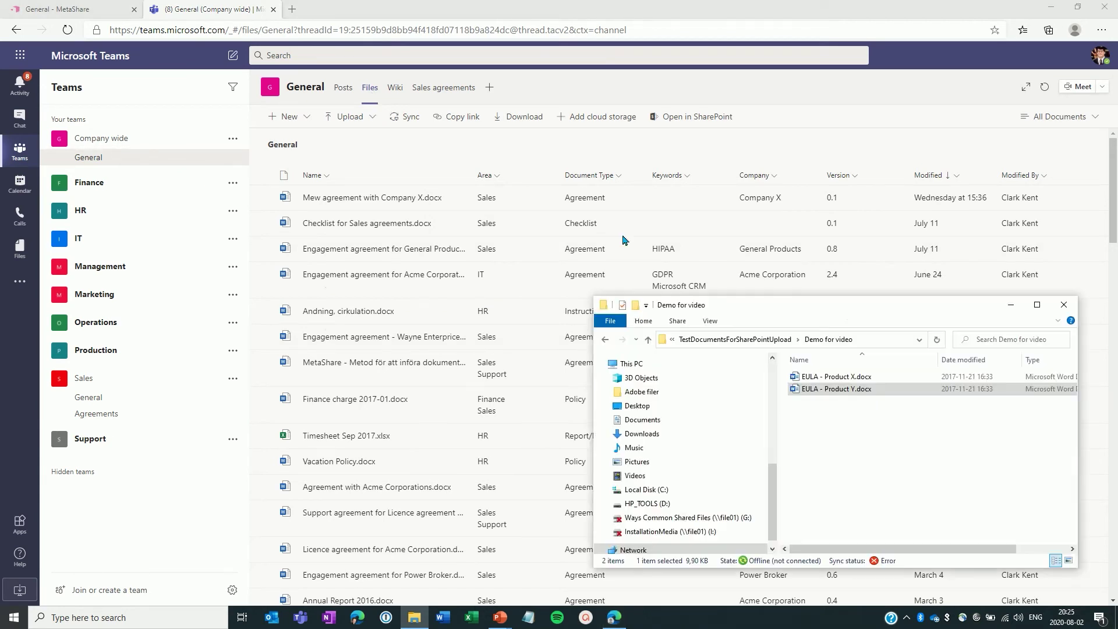
left_click(836, 389)
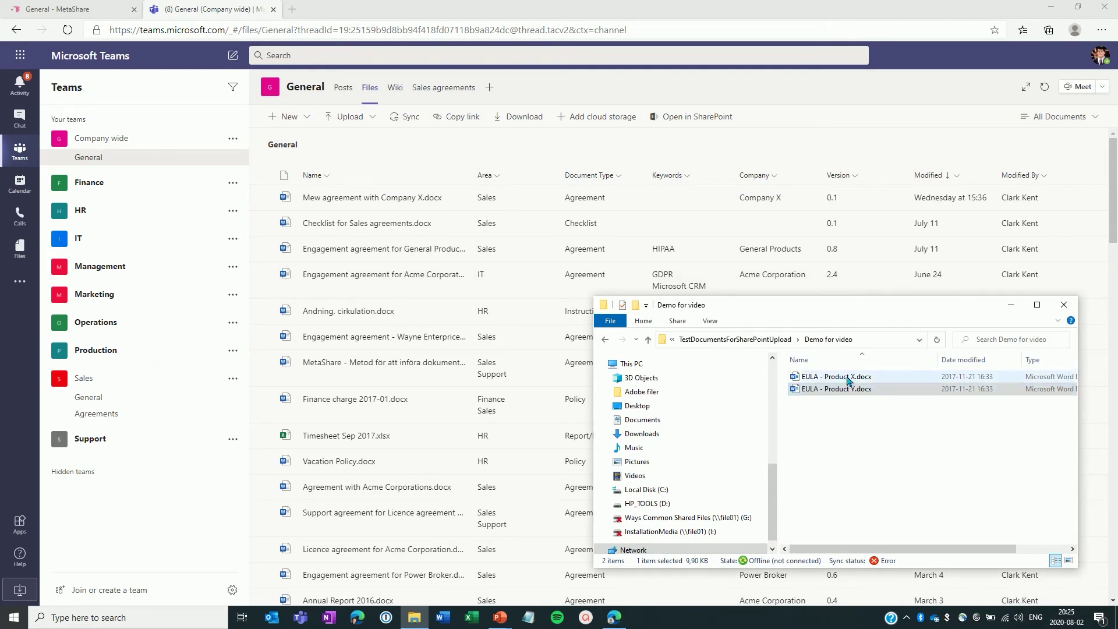
left_click_drag(847, 380, 439, 355)
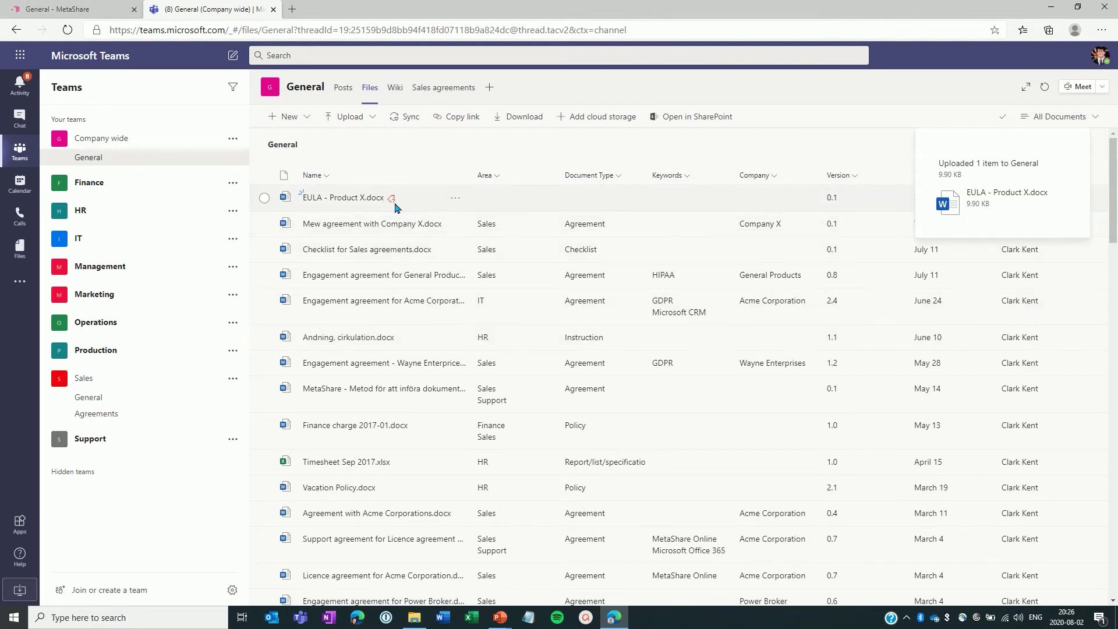
mouse_move(393, 205)
Step: From the MetaShare tasks in Sales agreements, set EULA - Product X.docx's Area to Sales and Document Type to Agreement, and save the properties
left_click(446, 88)
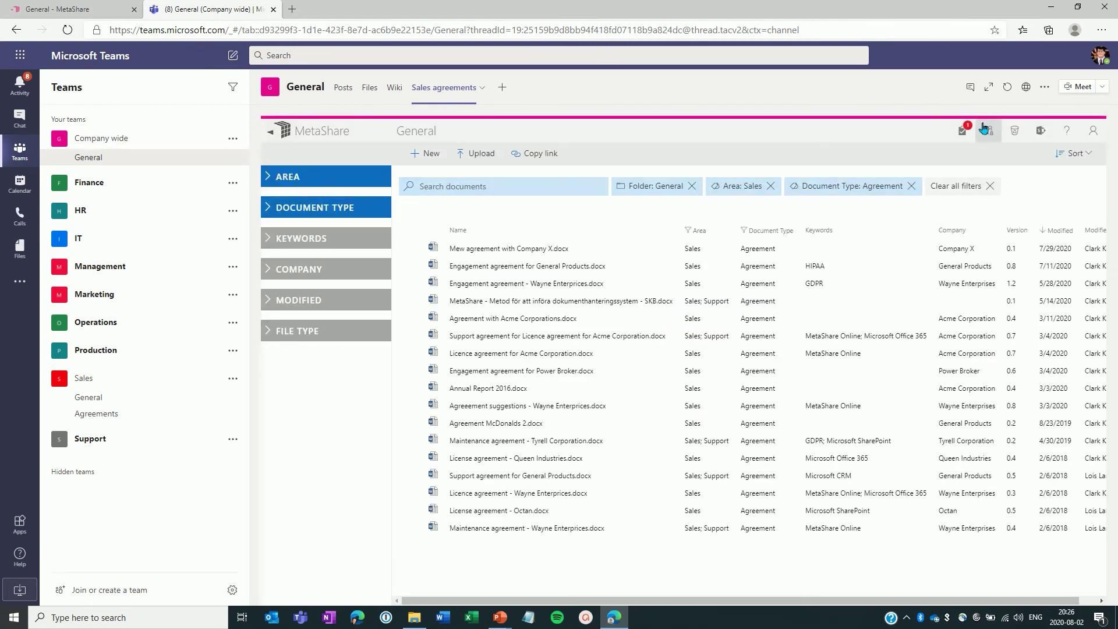
left_click(965, 132)
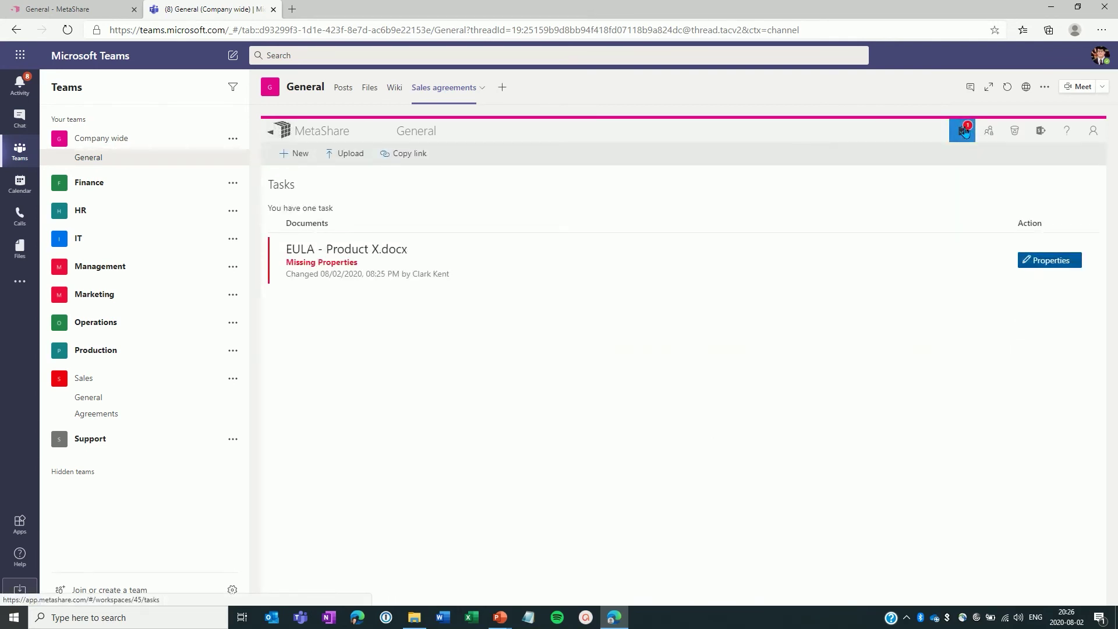
left_click(1047, 260)
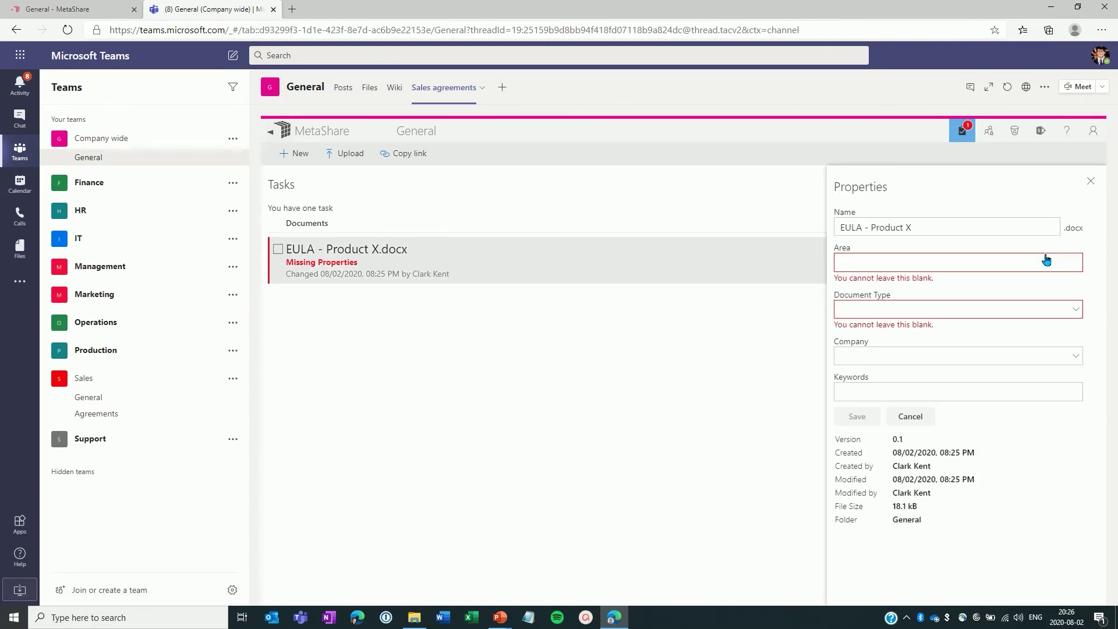
left_click(875, 260)
type("sa")
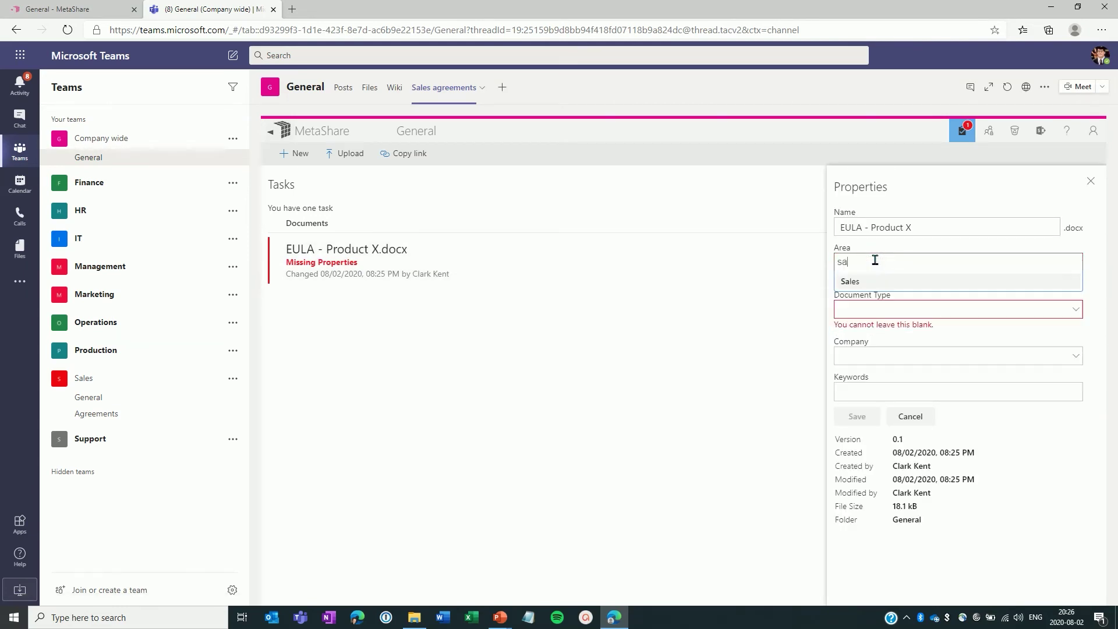
type("le")
key("Return")
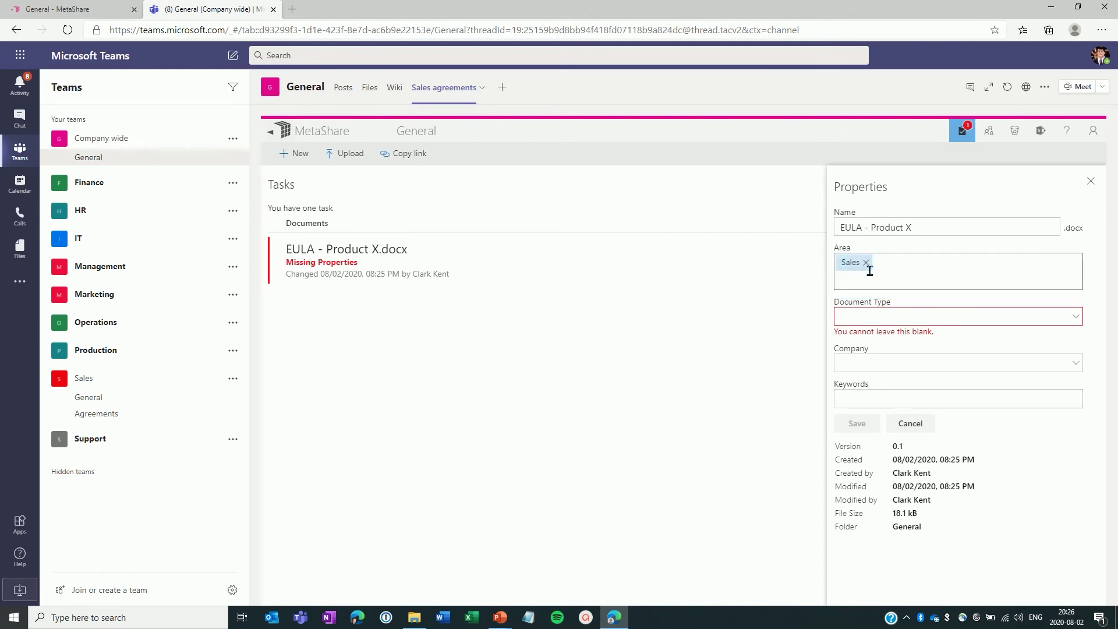
left_click(861, 314)
type("agree")
key("Return")
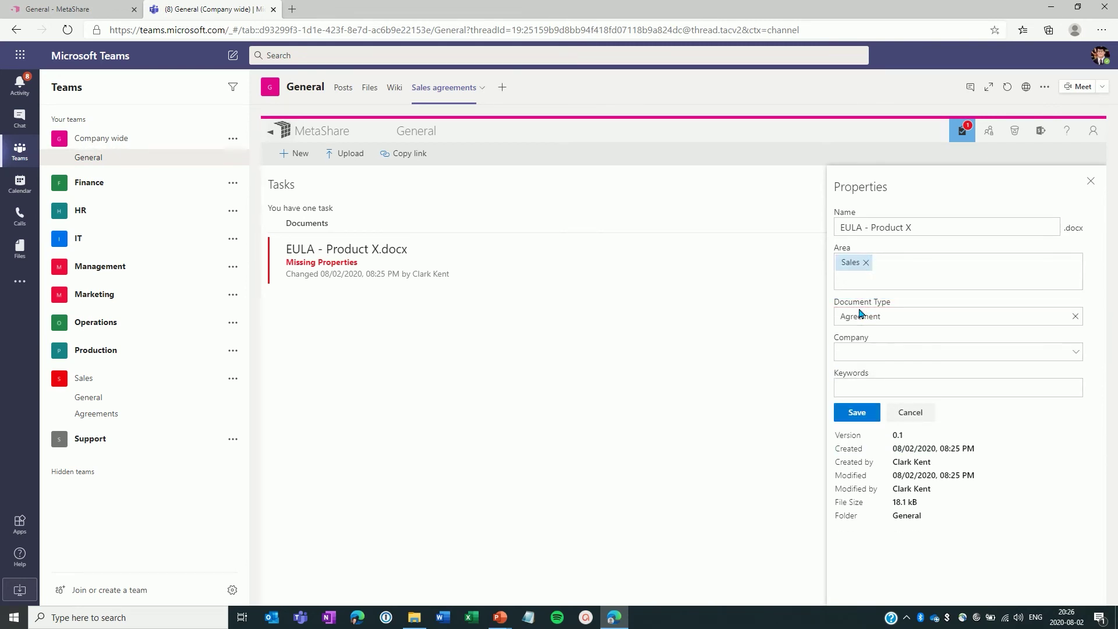
left_click(857, 414)
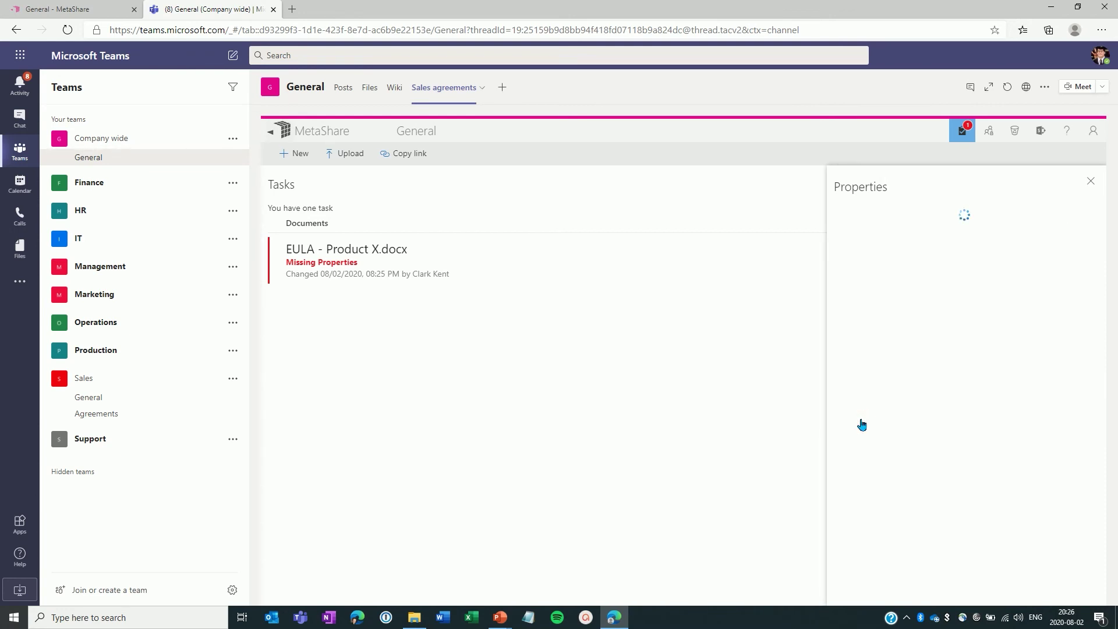